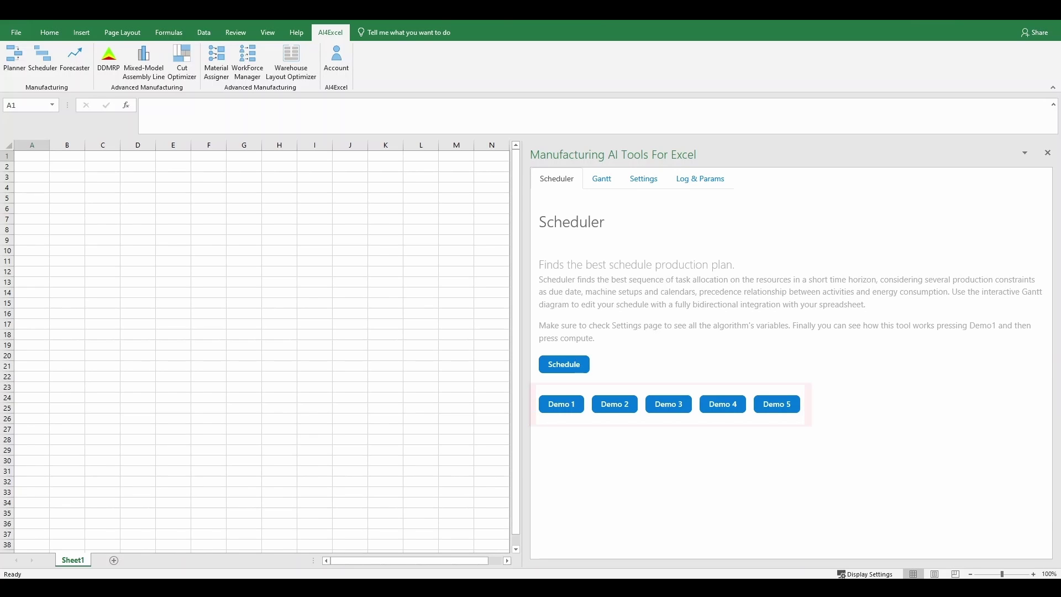
# Load the Demo 1 scheduling data and review the cell ranges assigned to its tables in the Scheduler settings
pyautogui.click(560, 403)
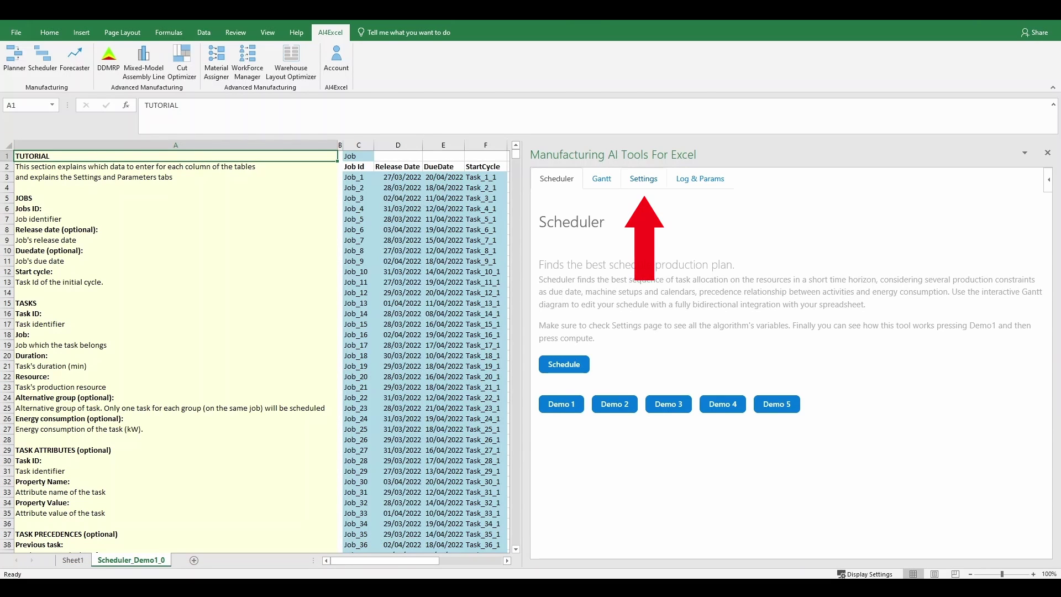
pyautogui.click(643, 179)
pyautogui.scroll(-6, 785, 363)
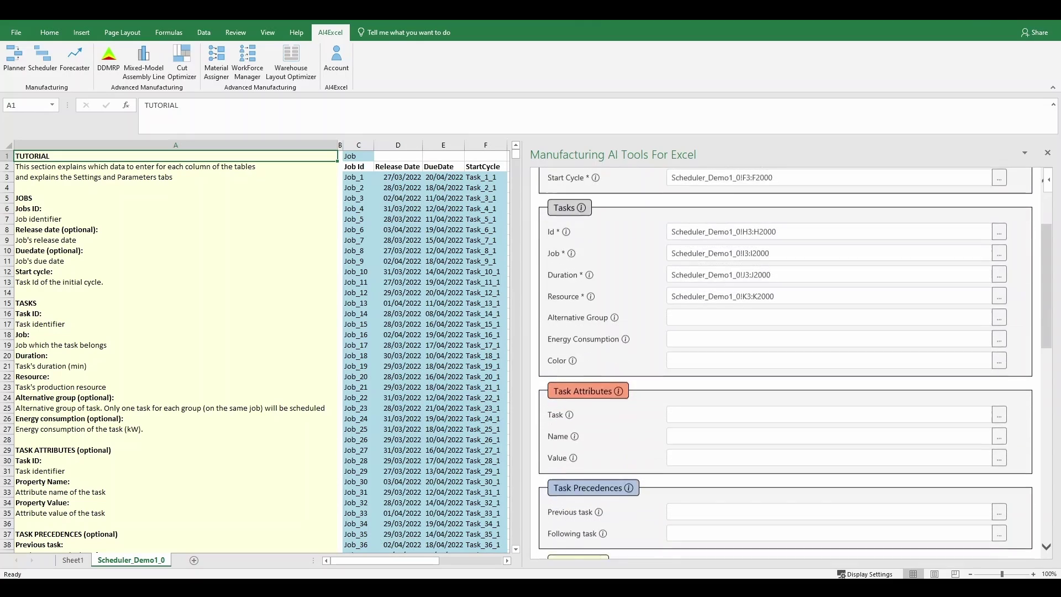
pyautogui.scroll(-8, 785, 359)
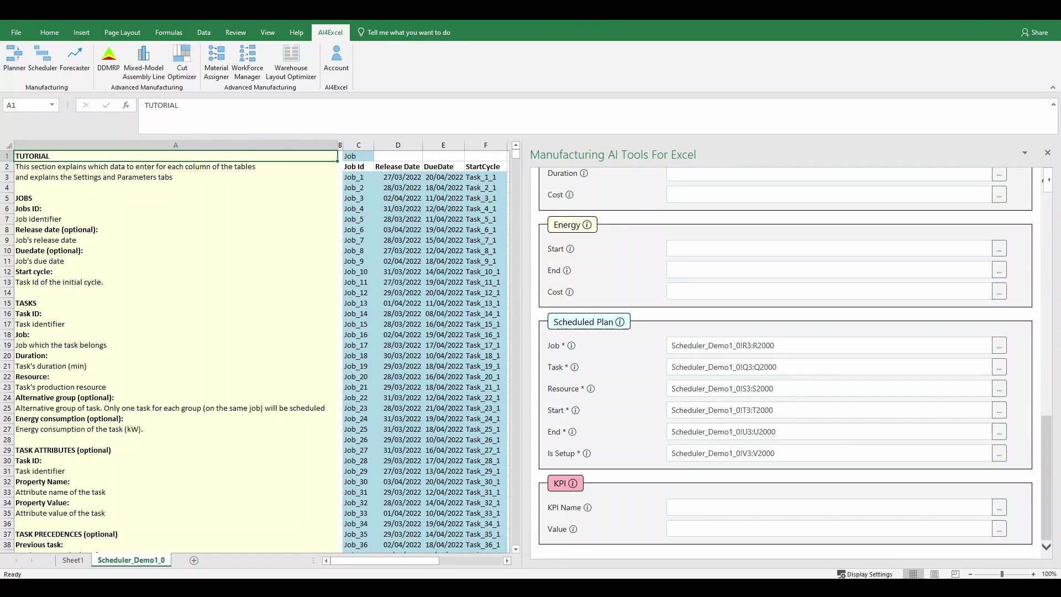
pyautogui.scroll(6, 785, 360)
pyautogui.scroll(6, 785, 359)
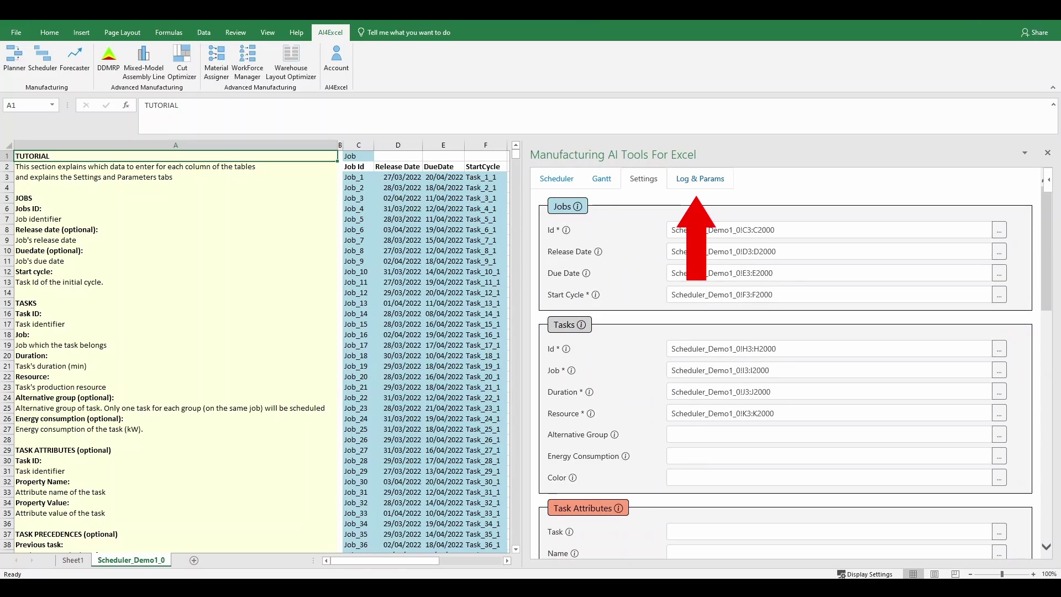
# View the Scheduler's warning log and weight parameters, and open the Gantt view
pyautogui.click(700, 178)
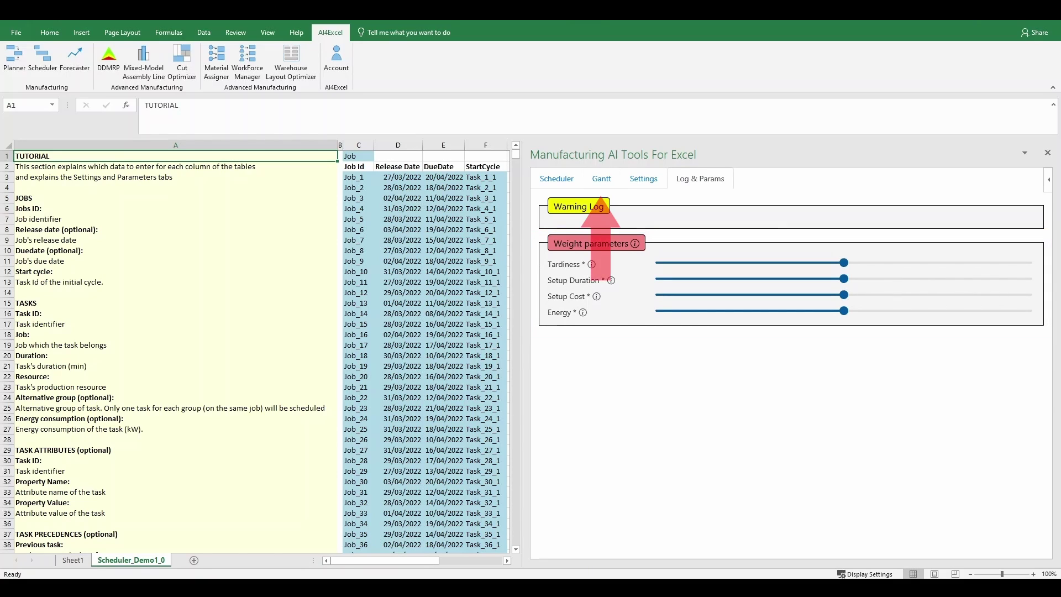
pyautogui.click(601, 180)
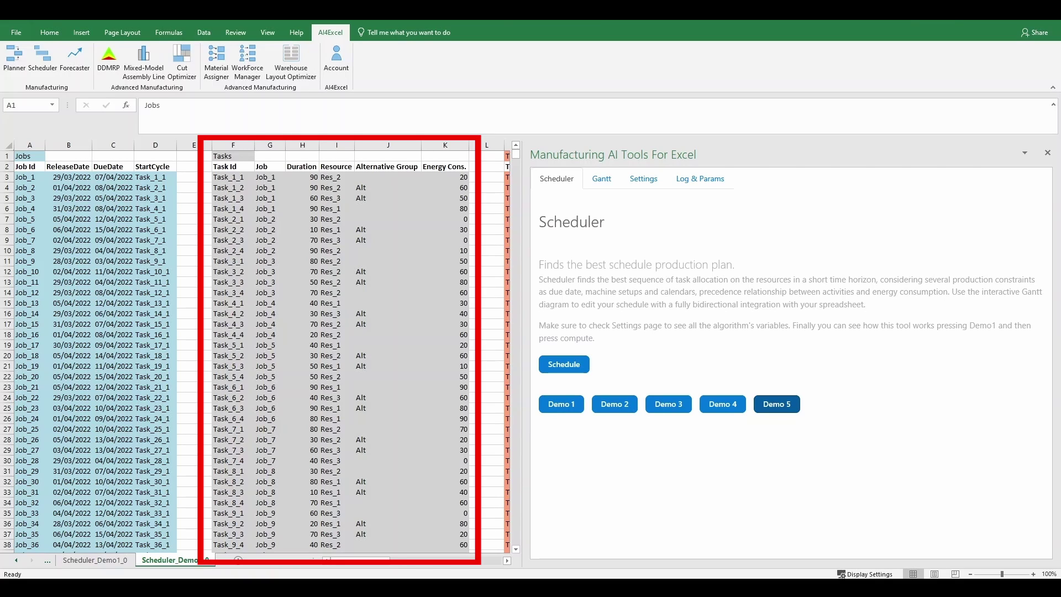
# Examine the Demo 5 sheet's tables from Tasks through attributes, precedences, calendars and setups to the Output and KPI columns
pyautogui.hscroll(1, 262, 348)
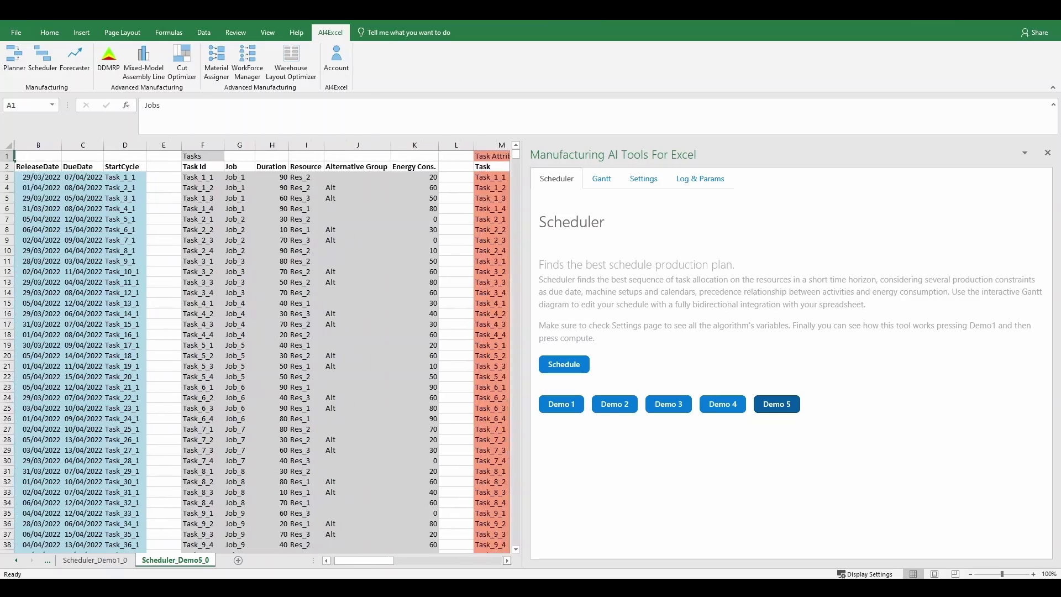
pyautogui.hscroll(7, 260, 348)
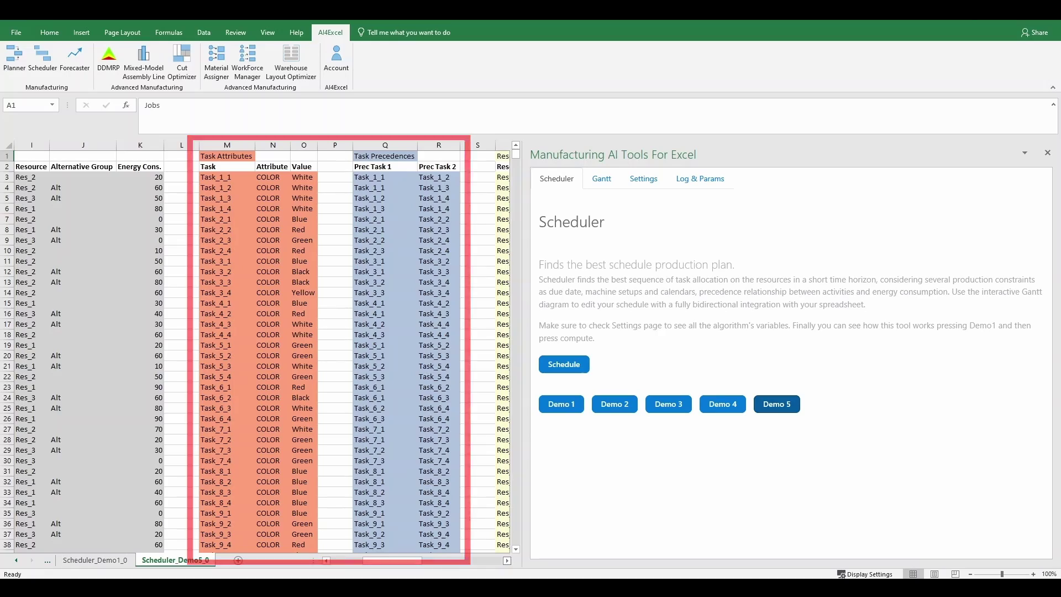
pyautogui.hscroll(7, 262, 351)
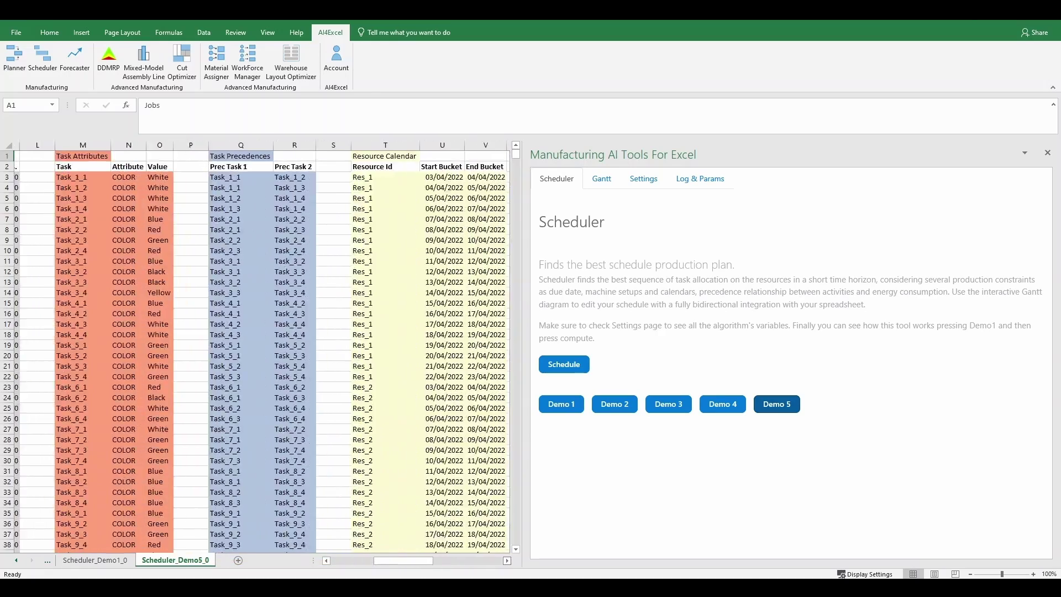
pyautogui.hscroll(2, 262, 348)
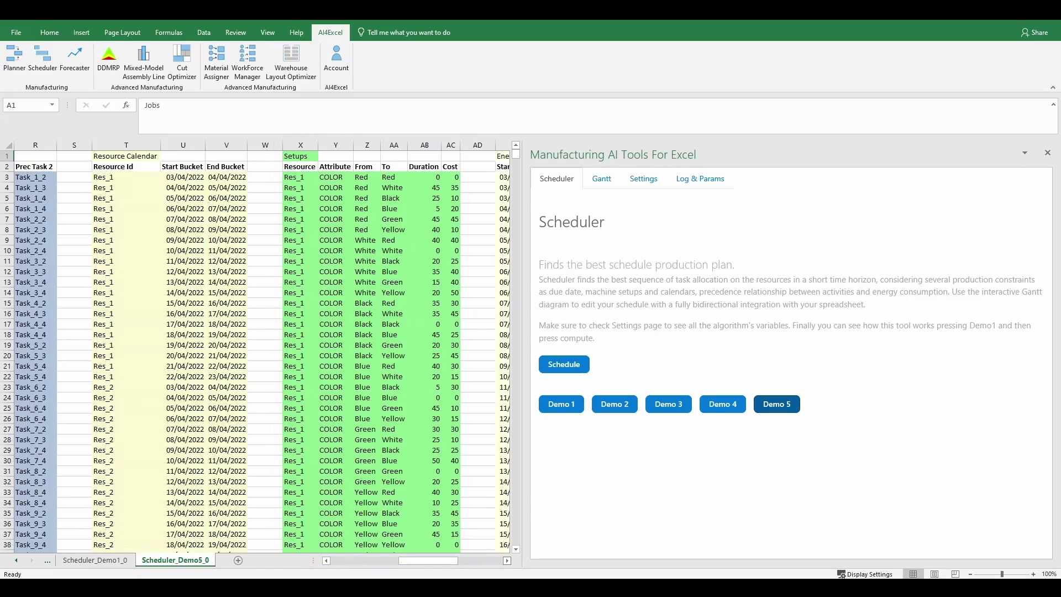
pyautogui.hscroll(5, 262, 349)
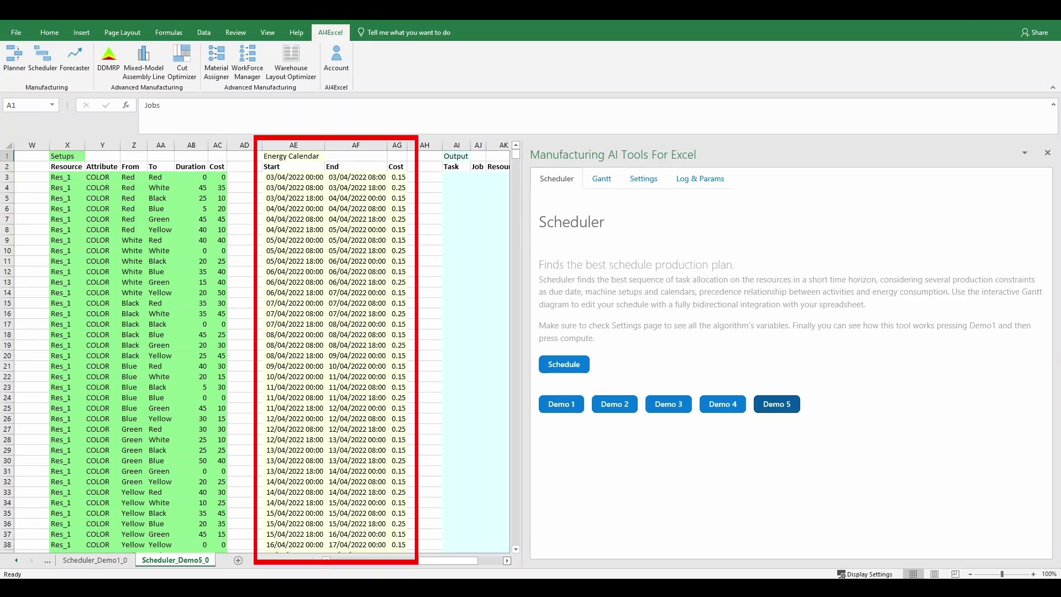
pyautogui.hscroll(6, 263, 347)
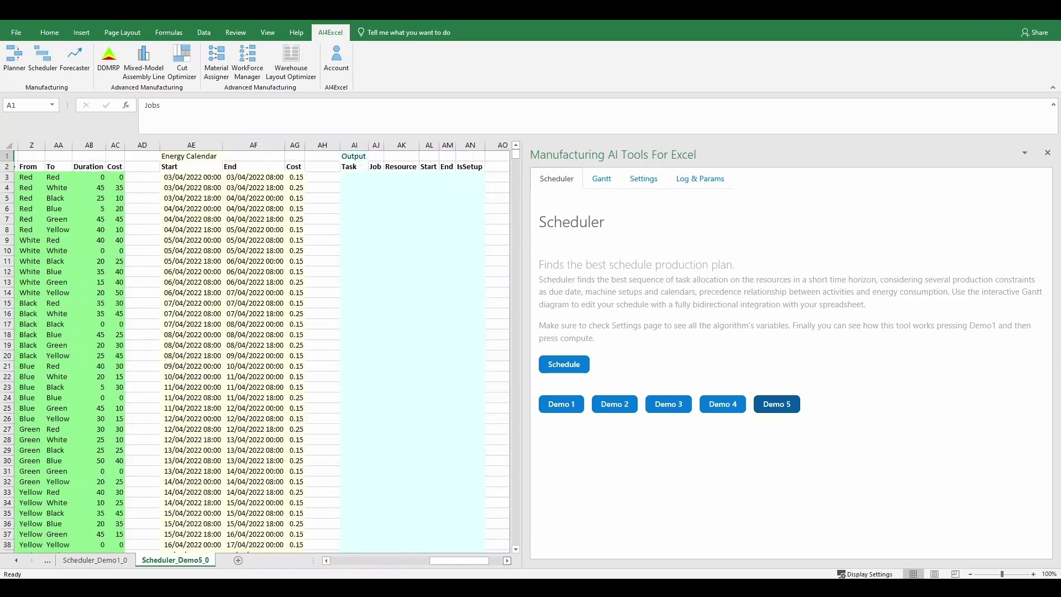
pyautogui.hscroll(3, 262, 347)
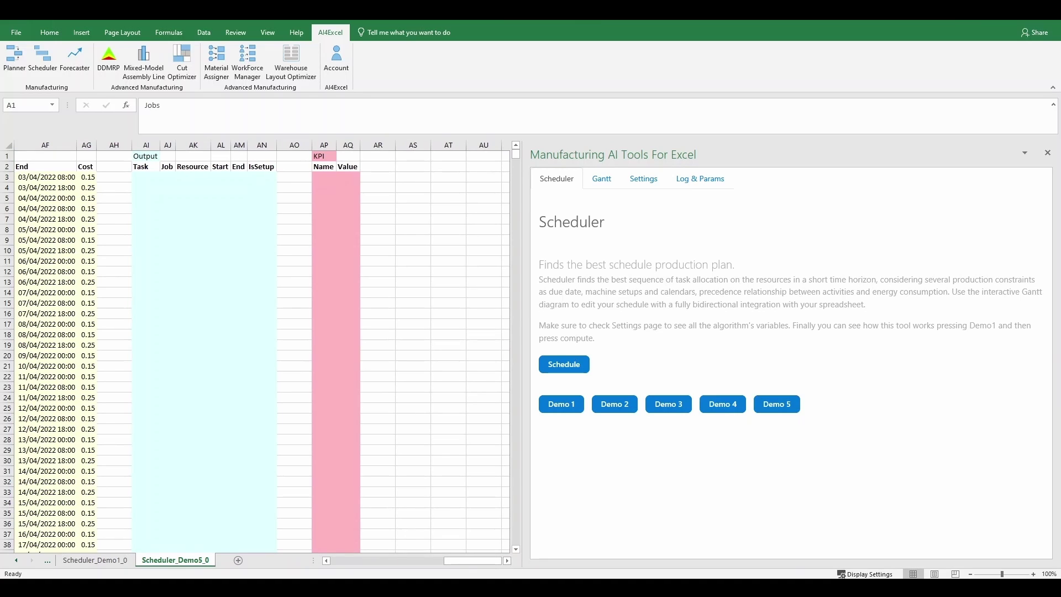
# Compute the Demo 5 schedule and inspect the details of a scheduled task in the Gantt chart
pyautogui.click(564, 365)
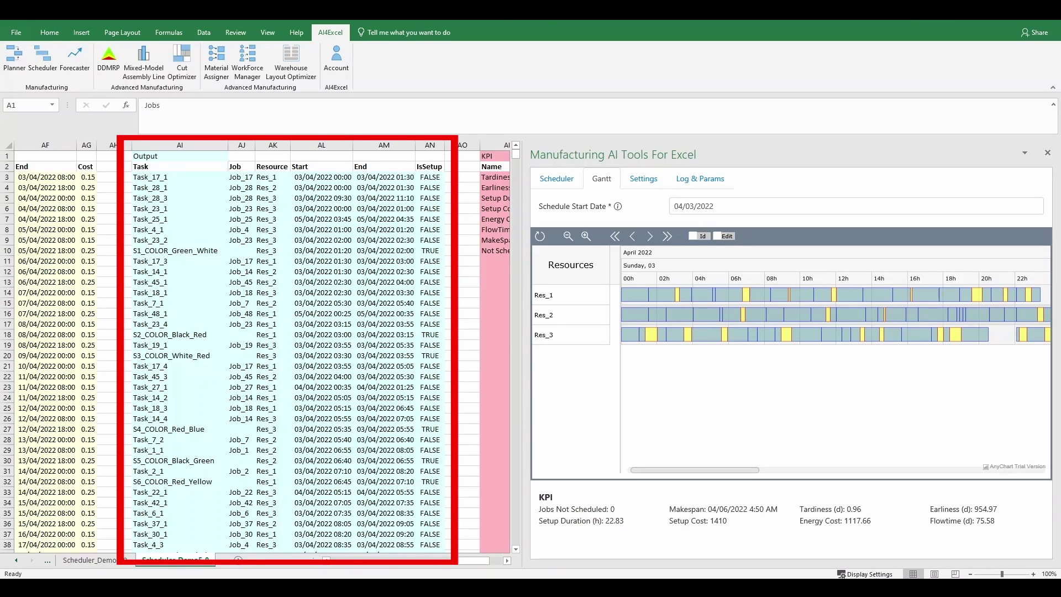
pyautogui.hscroll(-1, 836, 315)
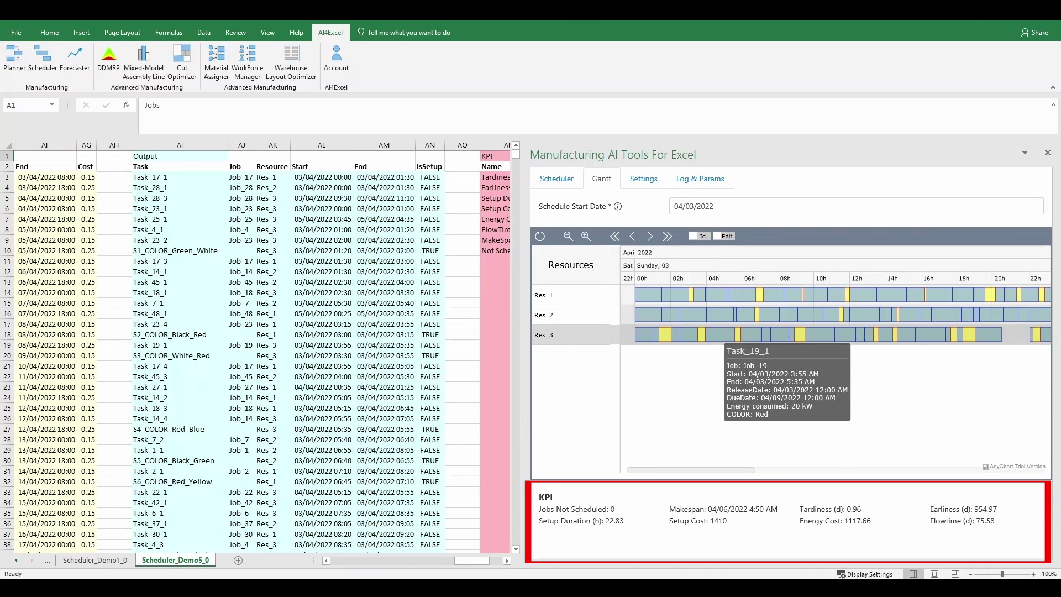
pyautogui.moveTo(720, 317)
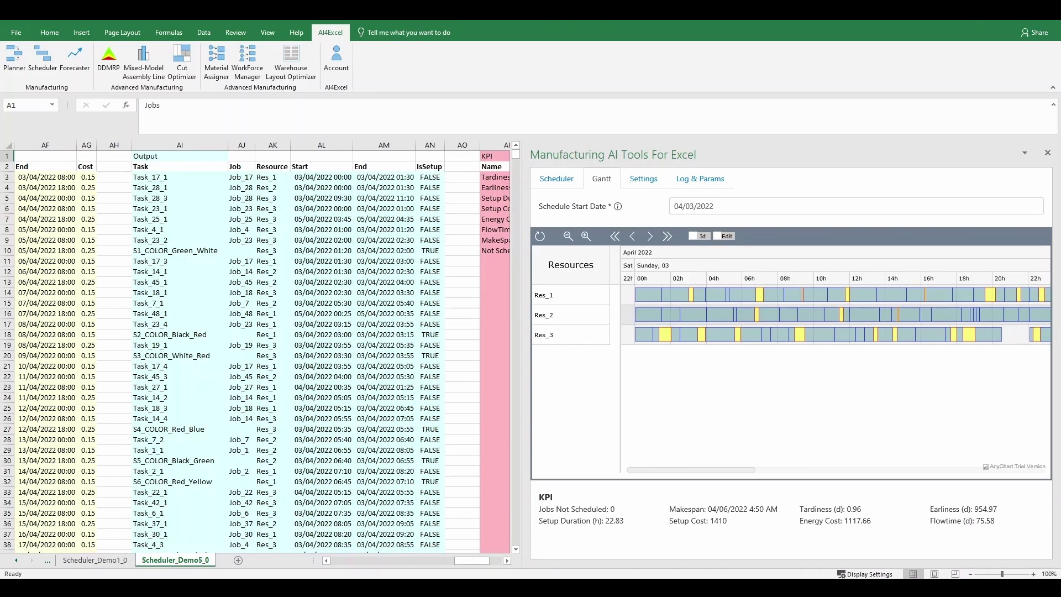
# Enable editing in the Gantt chart and move Task_17_1 on Res_1 to start at about 02/04/2022 23:33
pyautogui.click(724, 237)
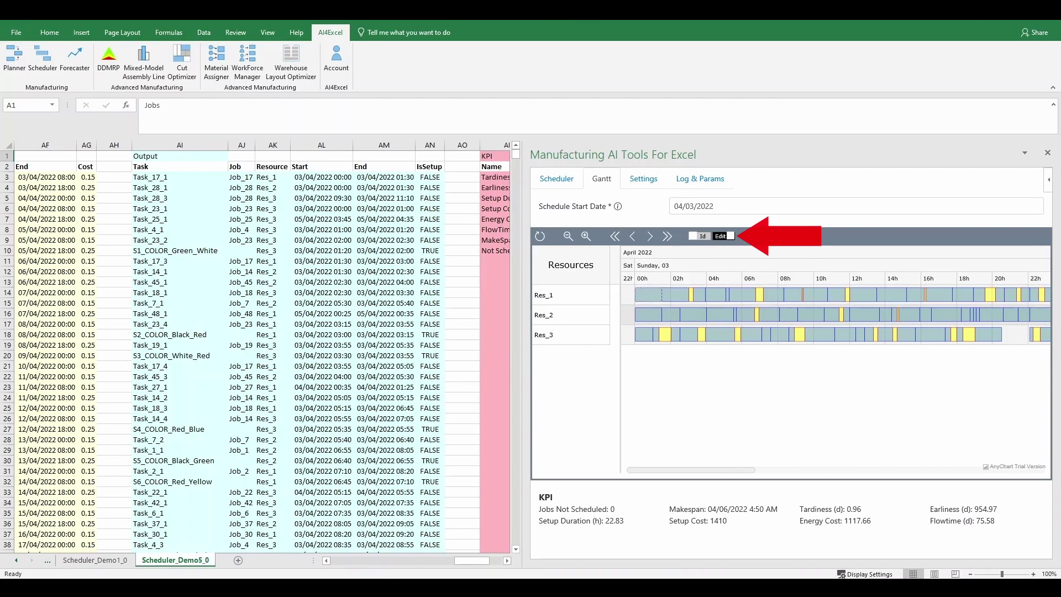
pyautogui.moveTo(649, 294); pyautogui.dragTo(640, 295)
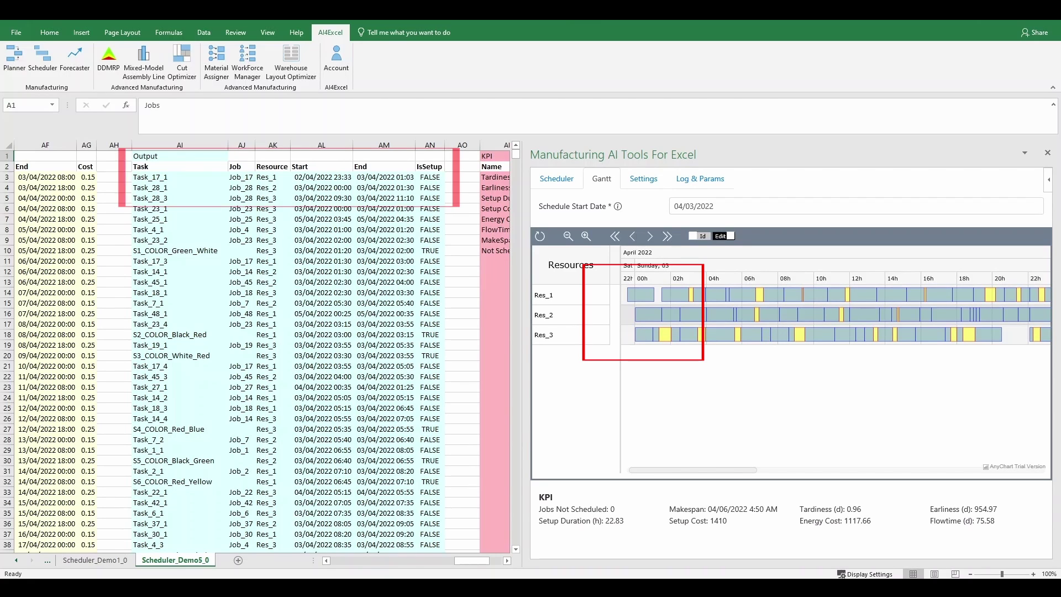
# Set Task_17_1's End time in the Output table to 03/04/2022 01:23
pyautogui.doubleClick(404, 177)
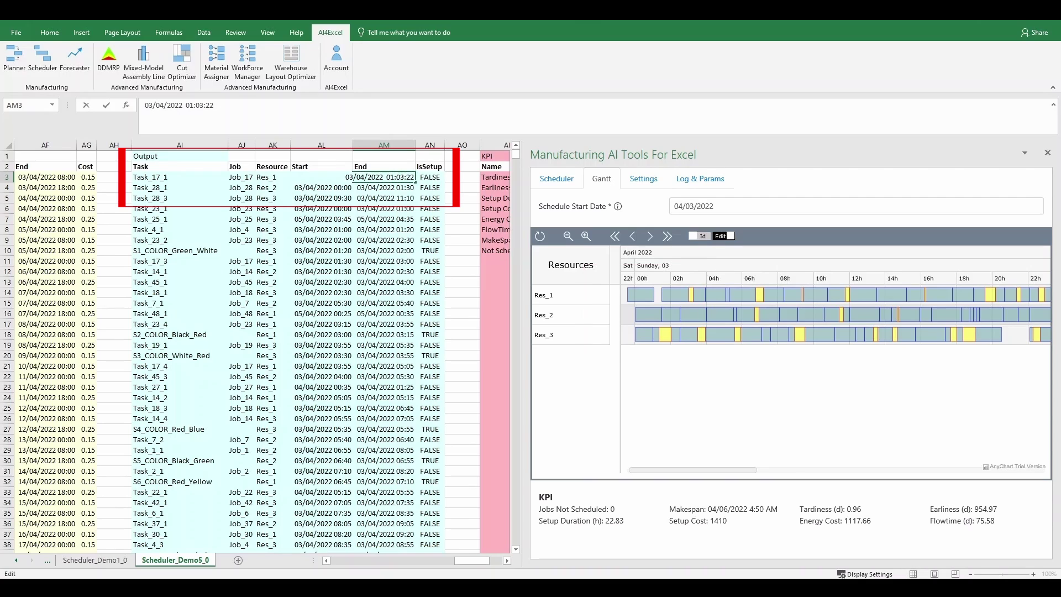
pyautogui.press('BackSpace')
pyautogui.write('2')
pyautogui.press('Return')
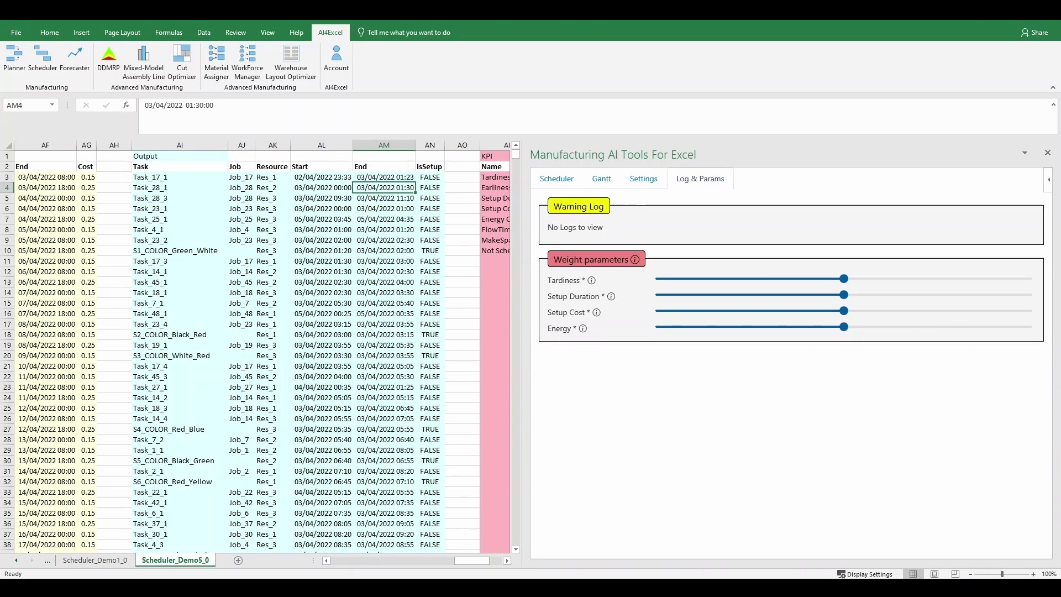
# Raise the Energy weight near its maximum, lower Setup Cost, Setup Duration and Tardiness near their minimum, and recompute the schedule
pyautogui.click(995, 327)
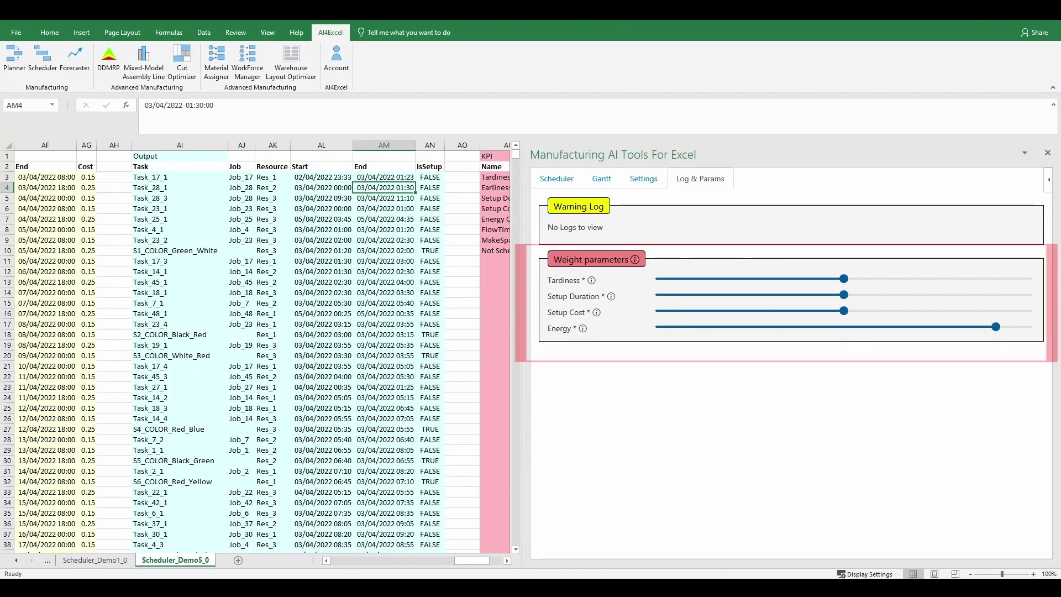
pyautogui.click(682, 311)
pyautogui.click(682, 295)
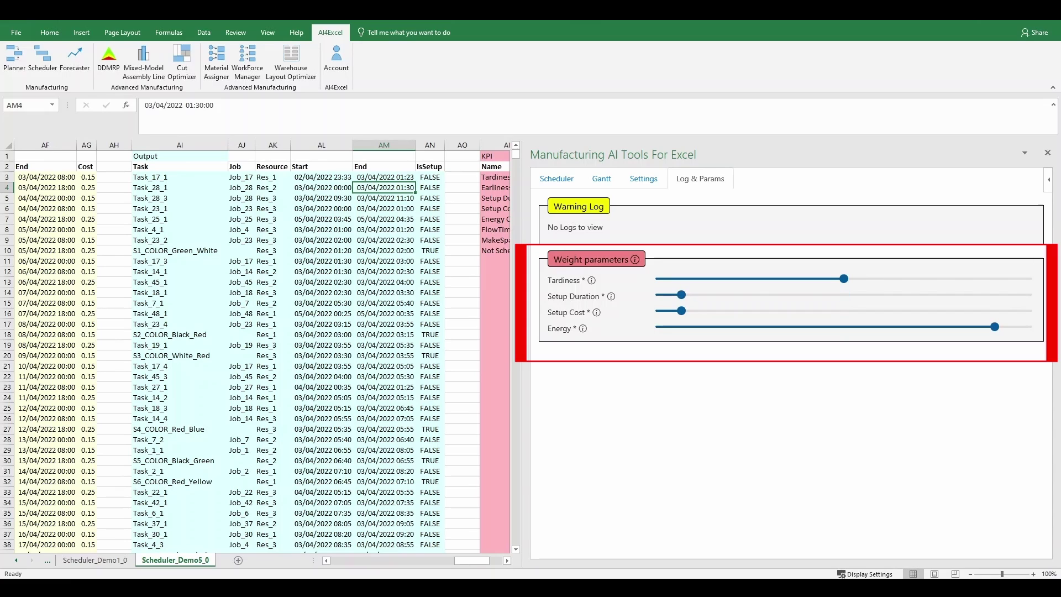
pyautogui.click(681, 278)
pyautogui.click(556, 179)
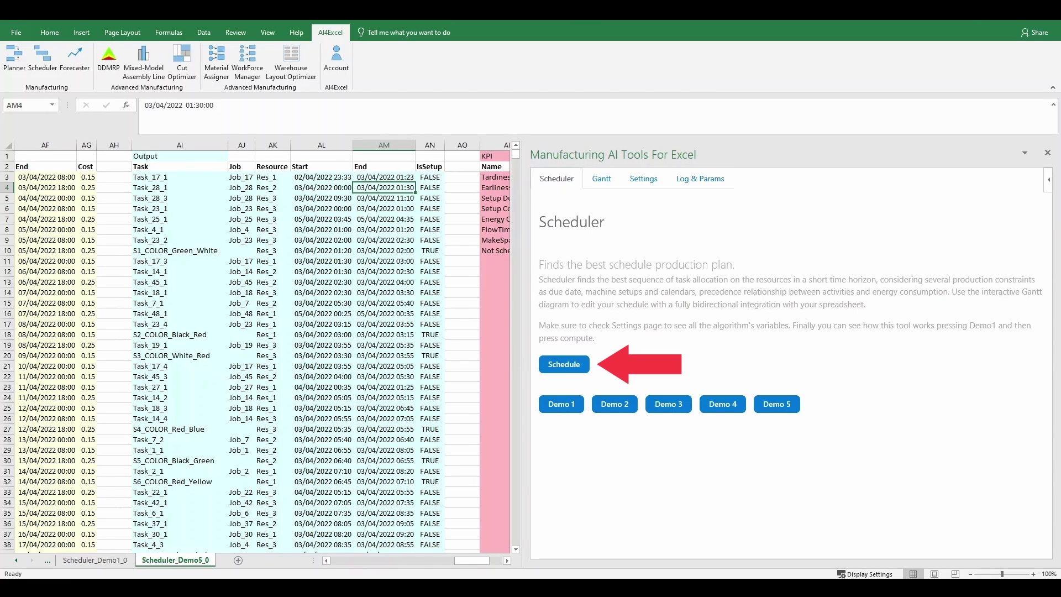
pyautogui.click(564, 364)
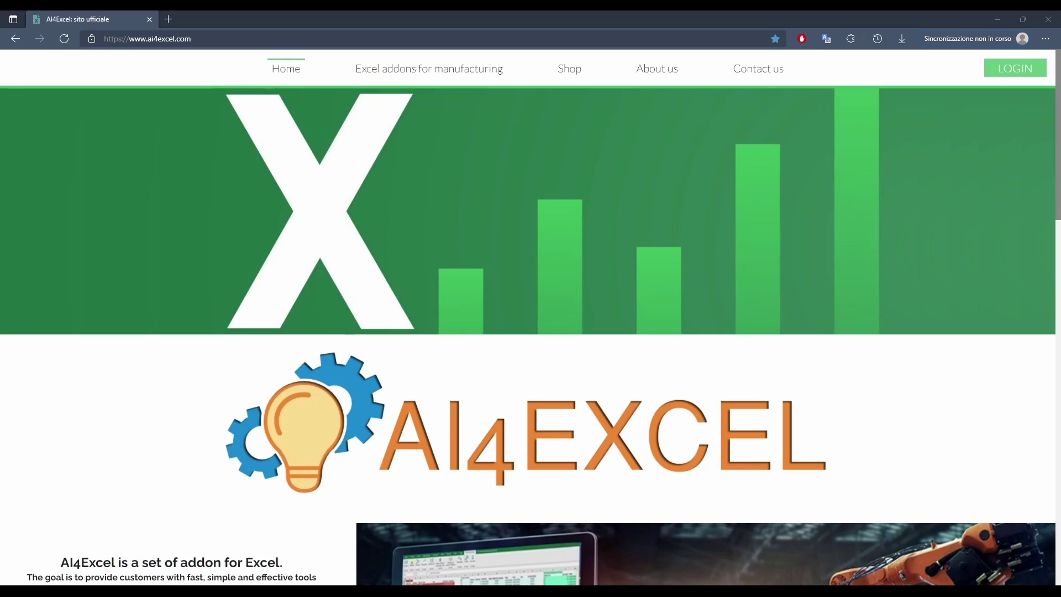
# In the browser, look through the AI4Excel home page and its list of Excel addons for manufacturing
pyautogui.scroll(-20, 531, 332)
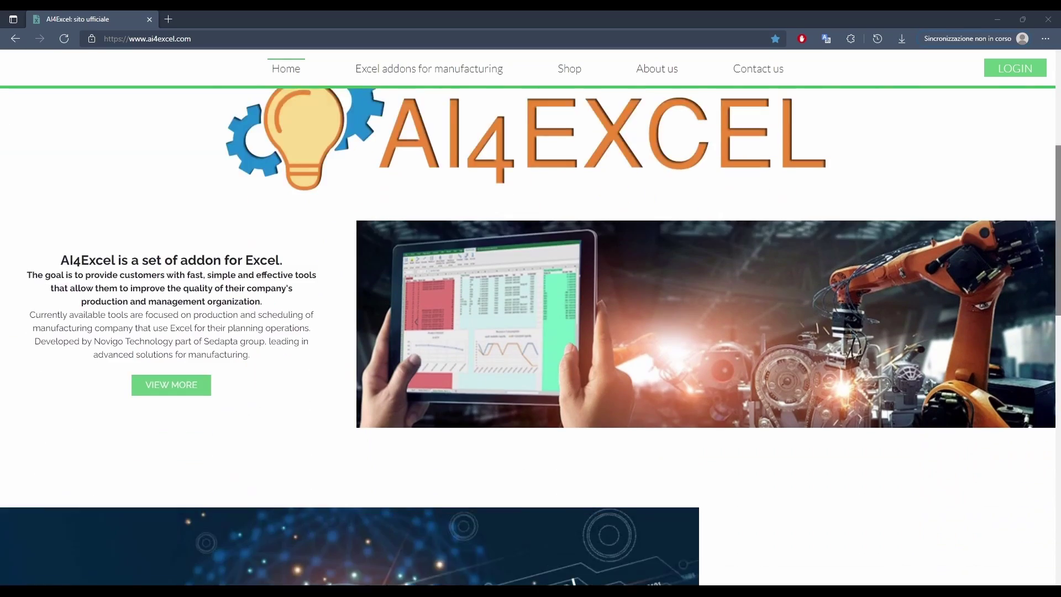
pyautogui.scroll(15, 531, 332)
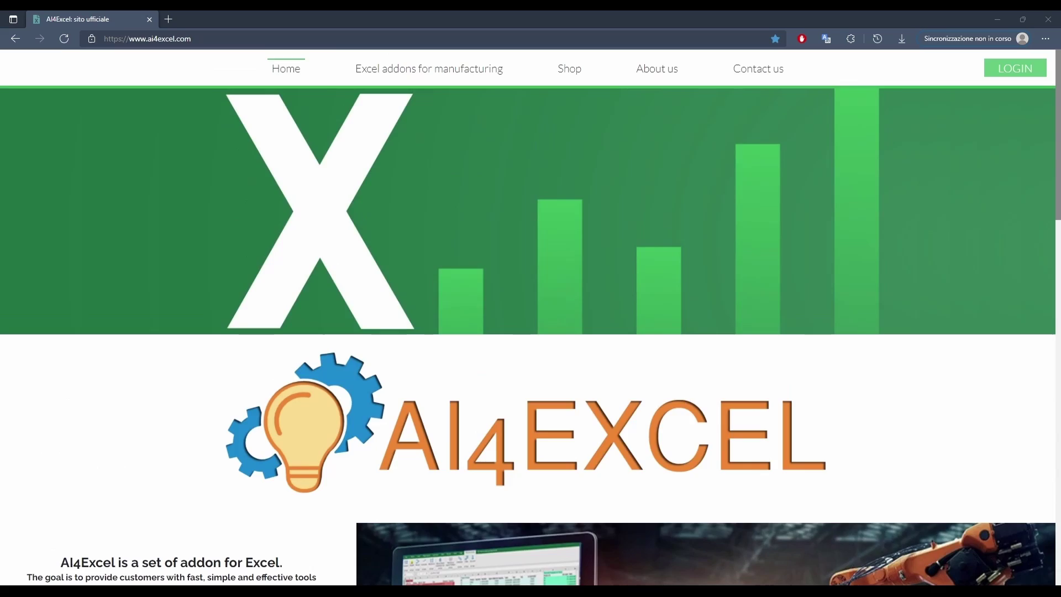
pyautogui.click(429, 68)
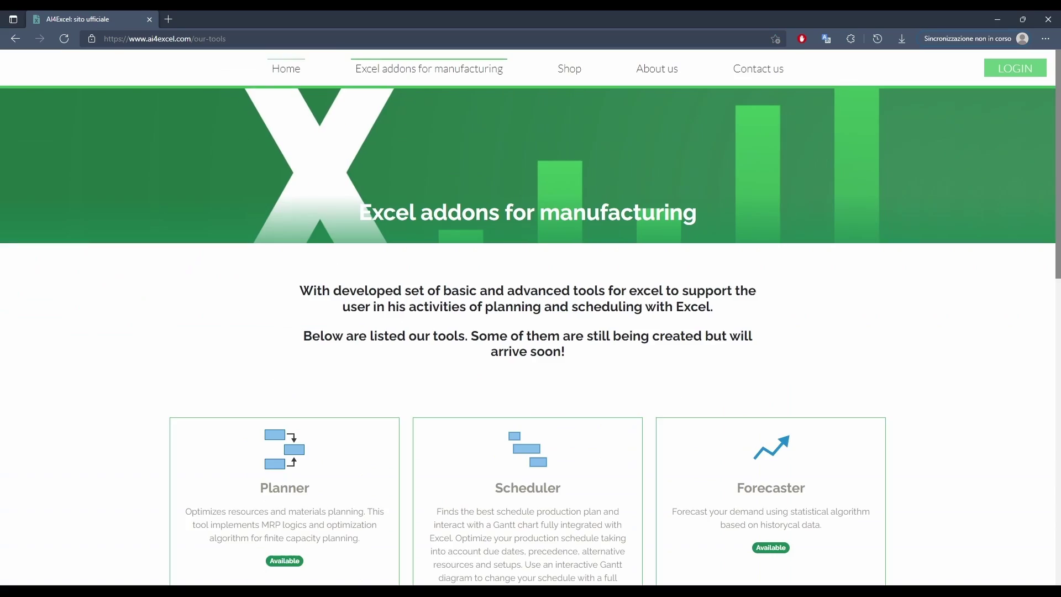
pyautogui.scroll(-12, 530, 332)
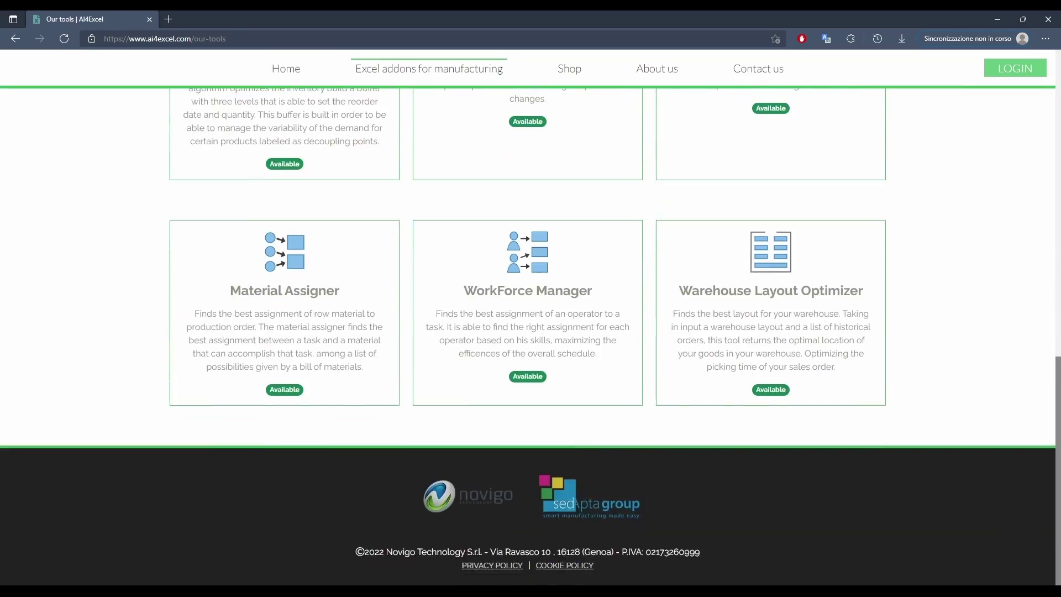